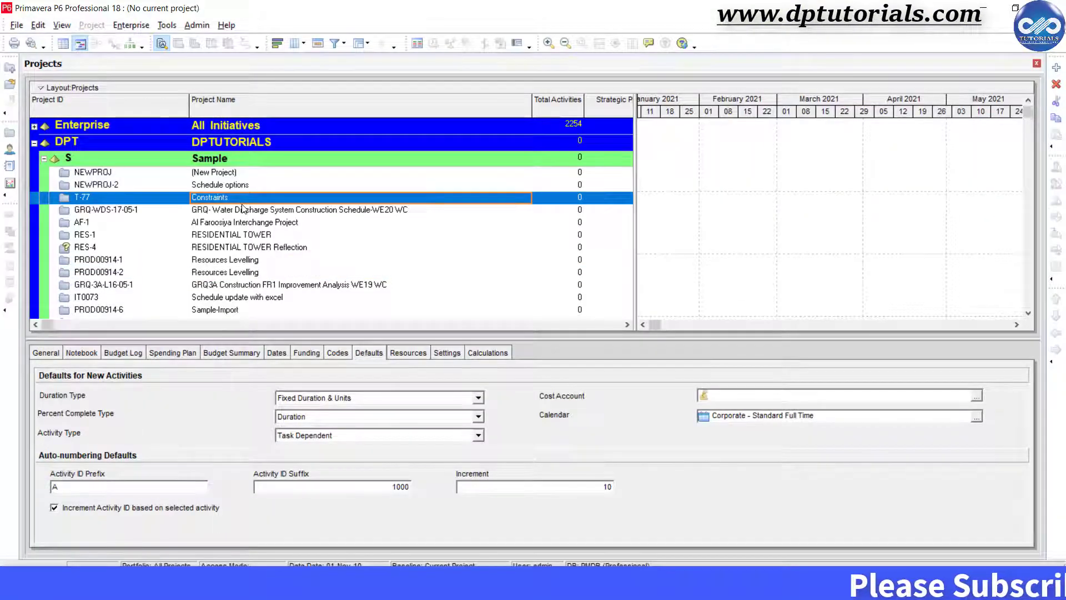
Step: Select project GRQ-WDS-17-05-1 and show its new-activity defaults, with the calendar blank
scroll(242, 208, "down", 1)
left_click(51, 355)
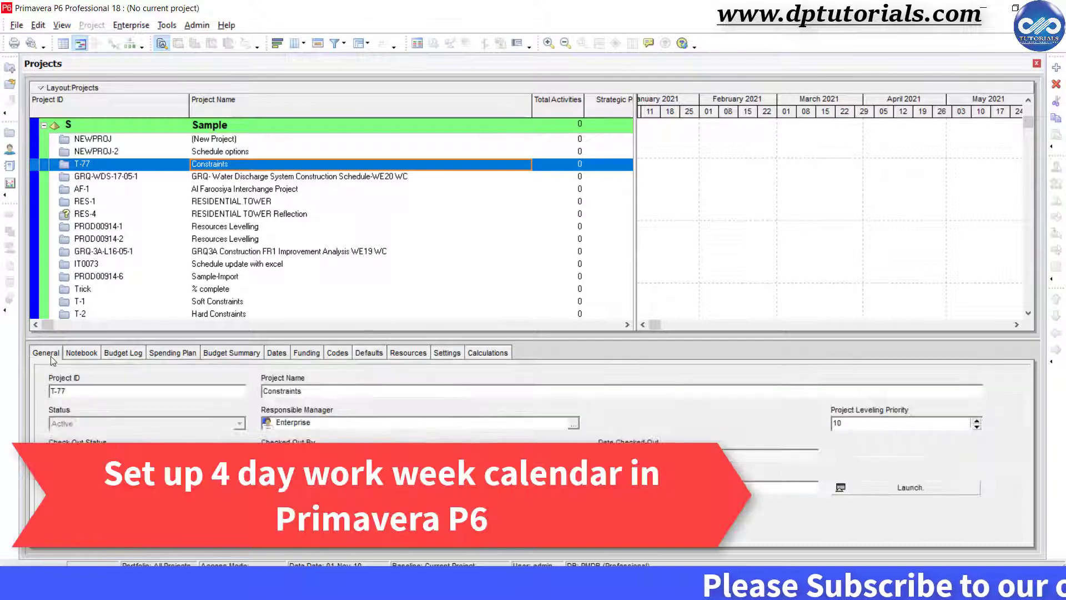
left_click(331, 223)
scroll(330, 221, "up", 1)
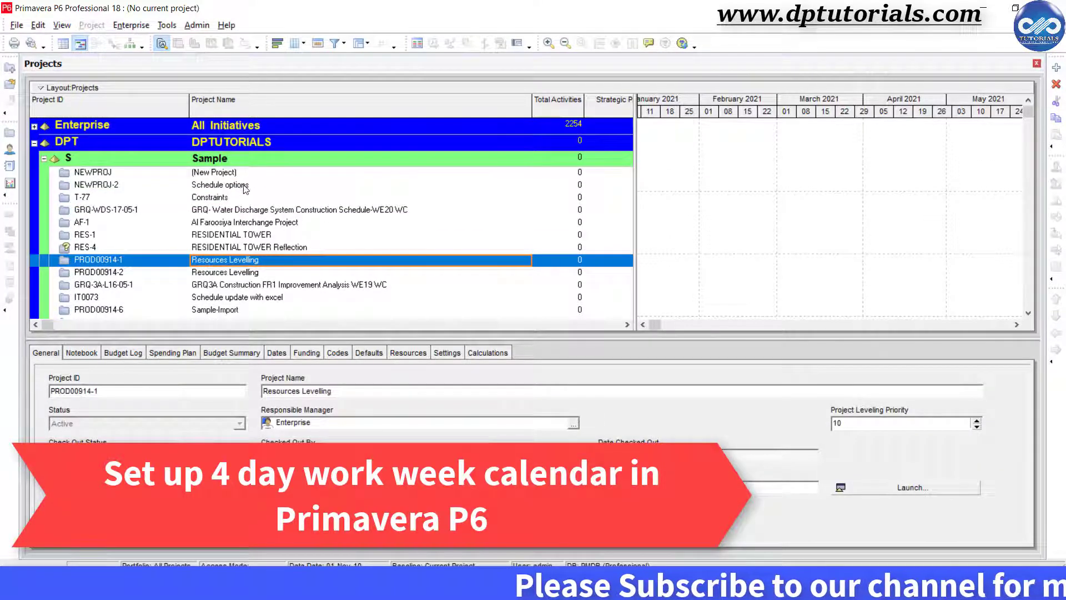
left_click(244, 209)
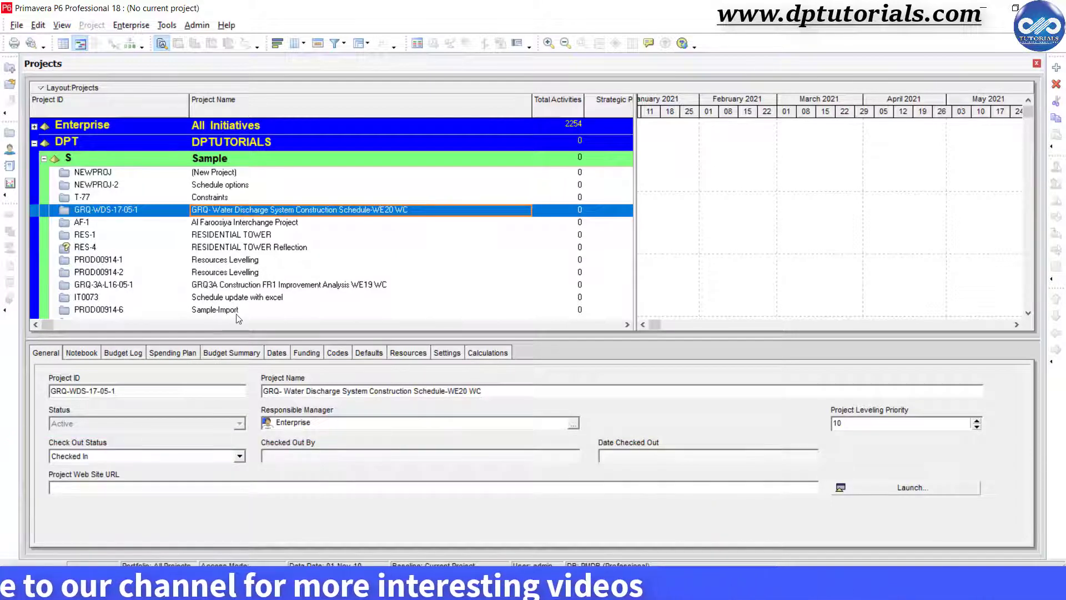
left_click(368, 353)
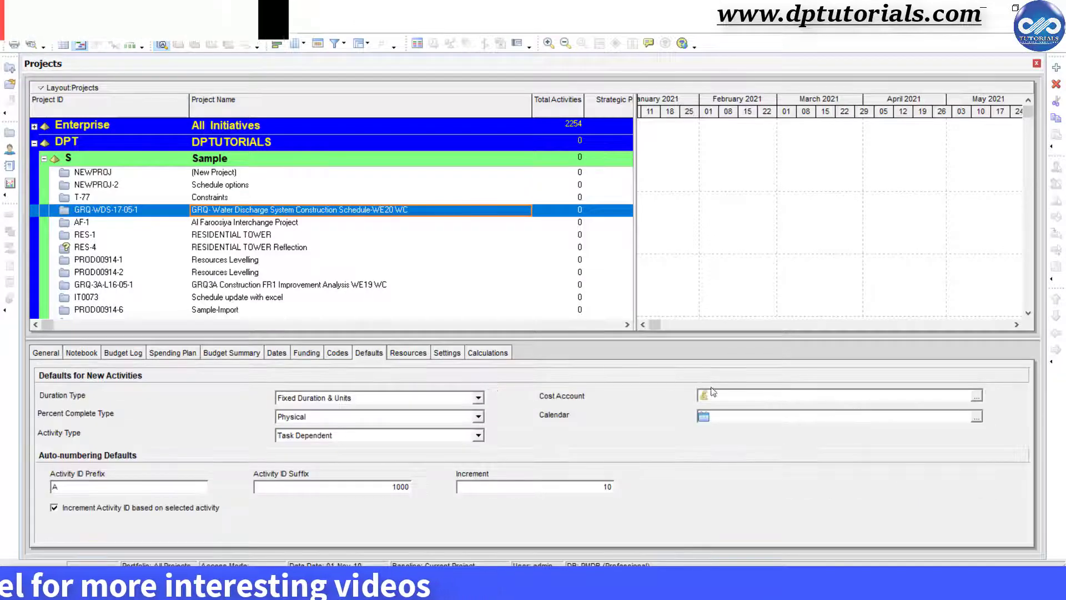
left_click(977, 417)
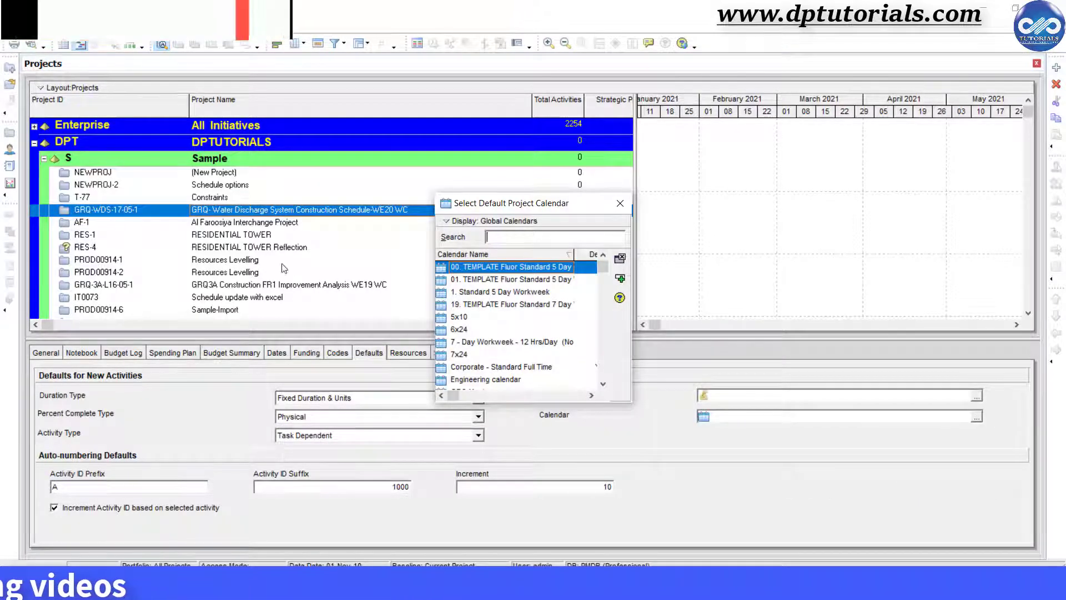
left_click(504, 342)
scroll(506, 358, "down", 2)
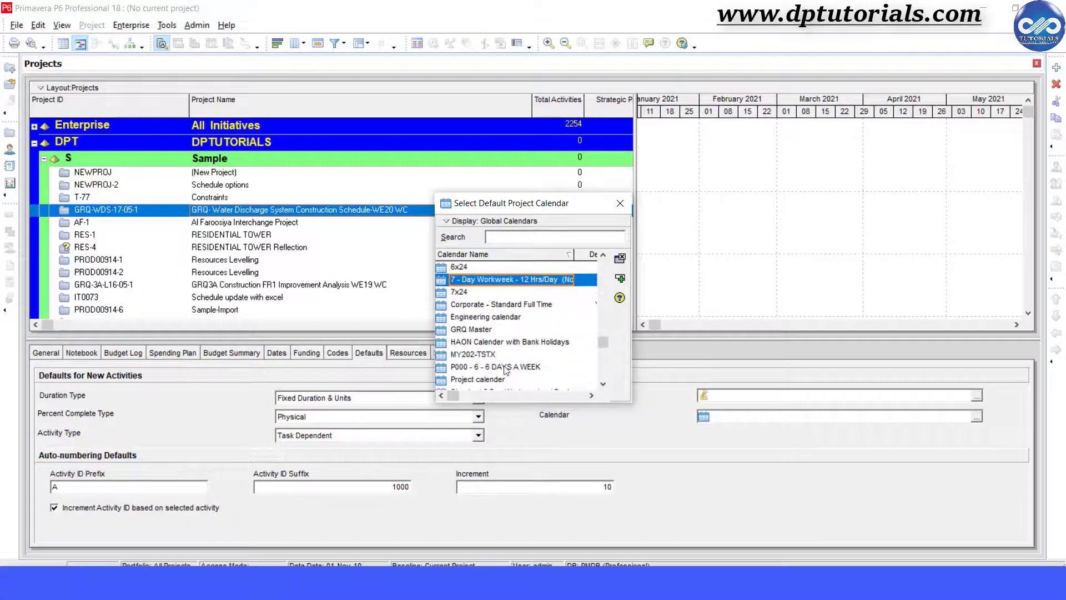
scroll(506, 370, "down", 1)
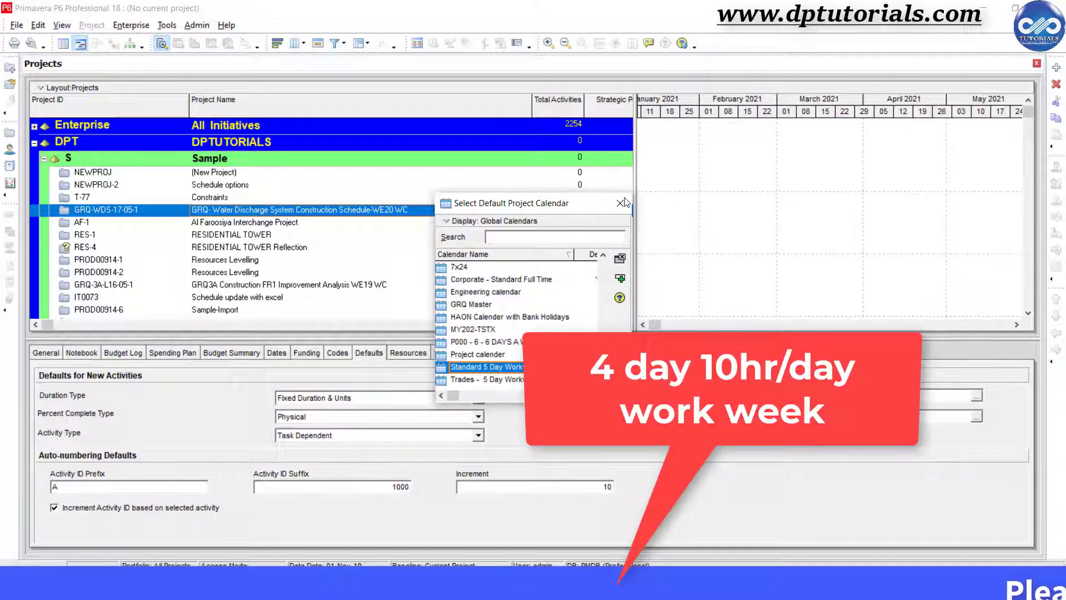
scroll(506, 324, "up", 3)
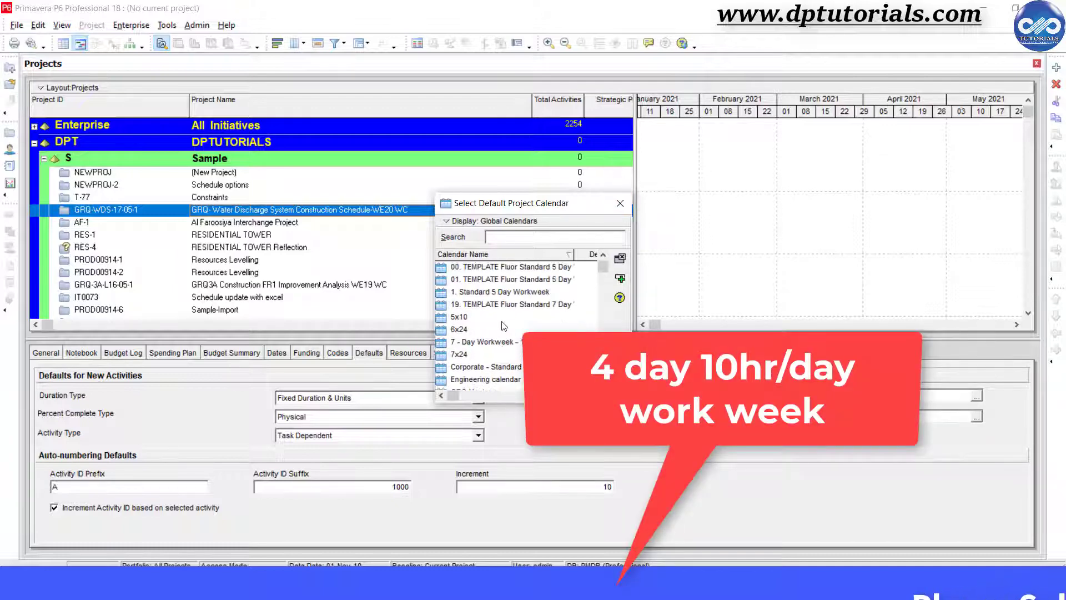
Step: Add a global calendar named 4X10, copied from Standard 5 Day Workweek w/ Basic
left_click(619, 203)
left_click(258, 261)
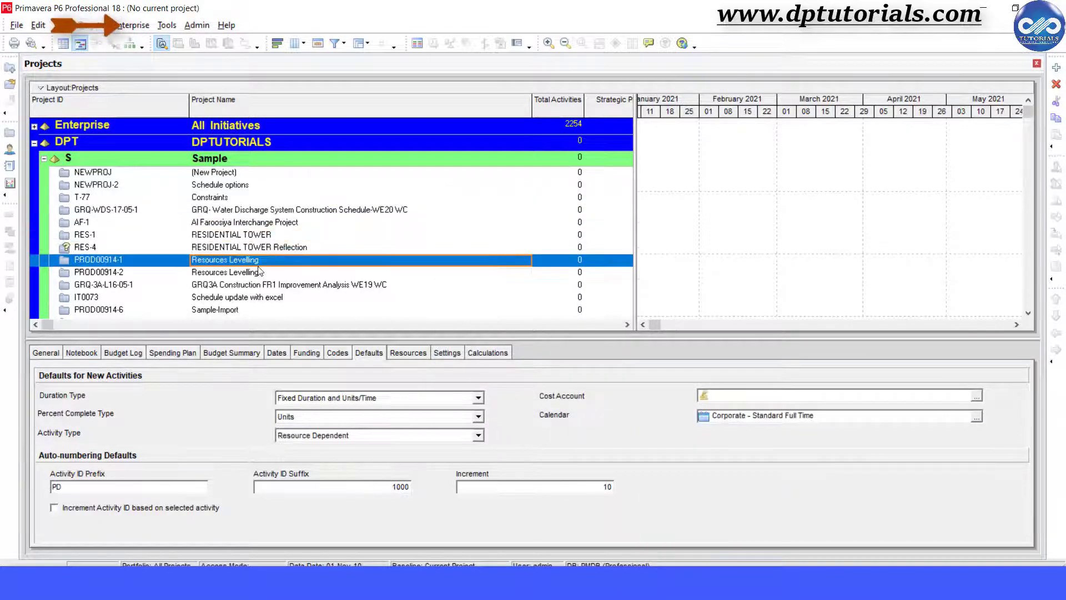
left_click(134, 29)
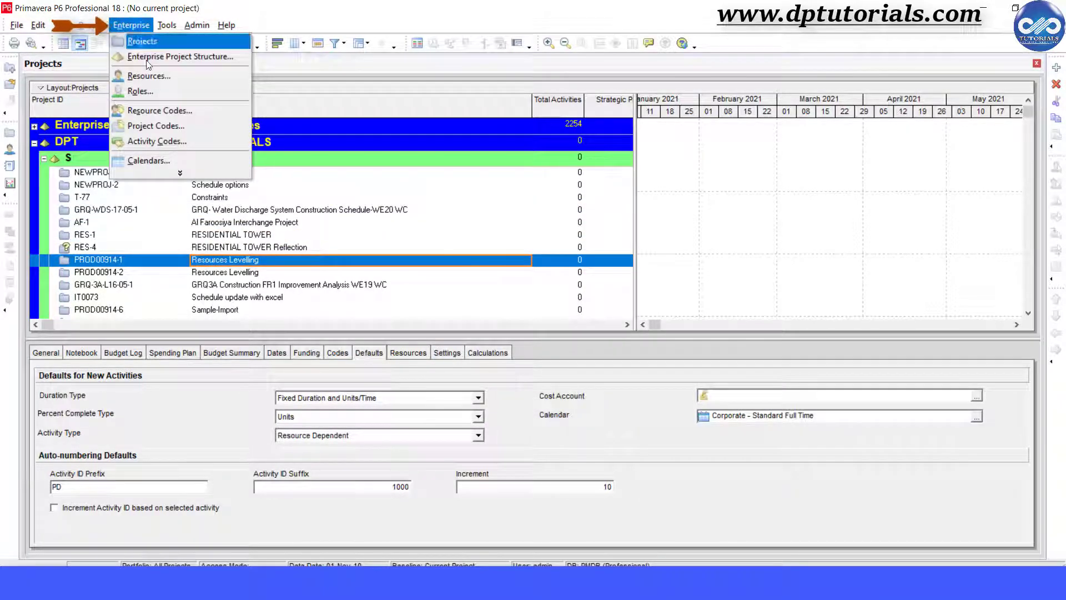
left_click(208, 158)
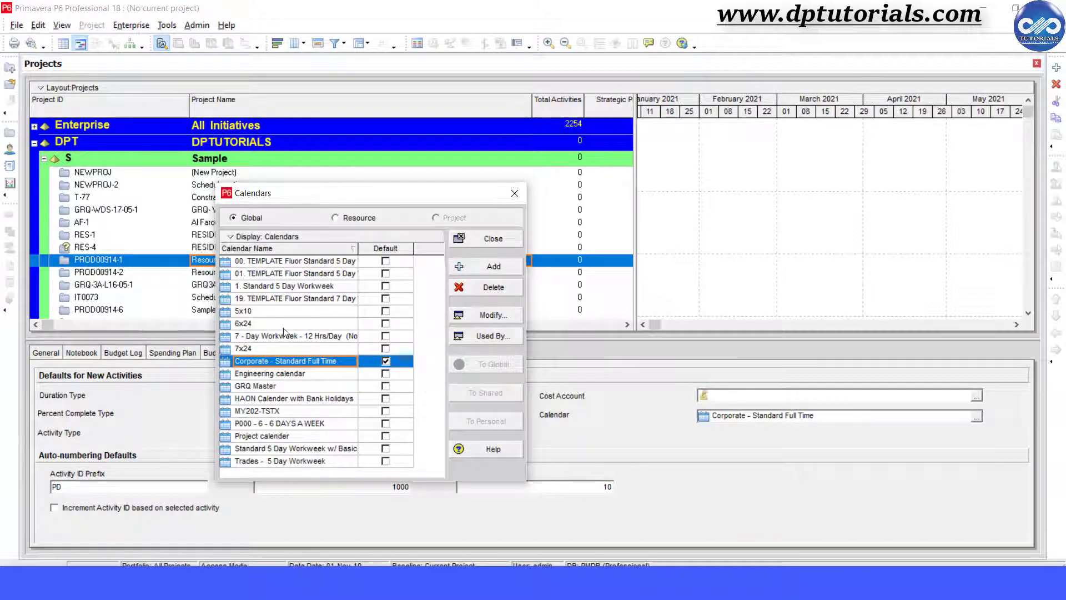
left_click(512, 266)
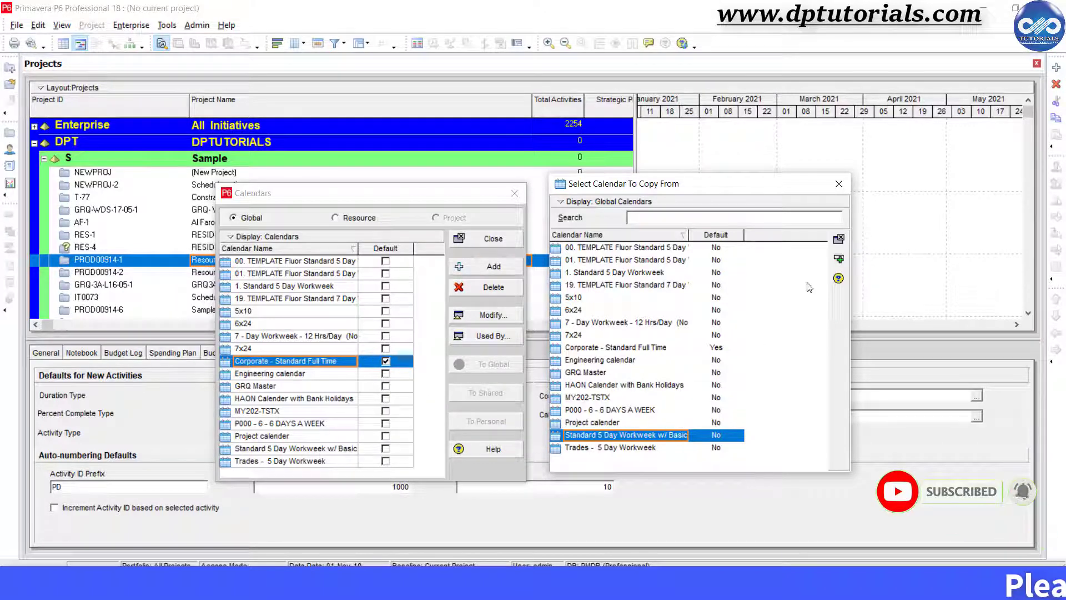
left_click(839, 261)
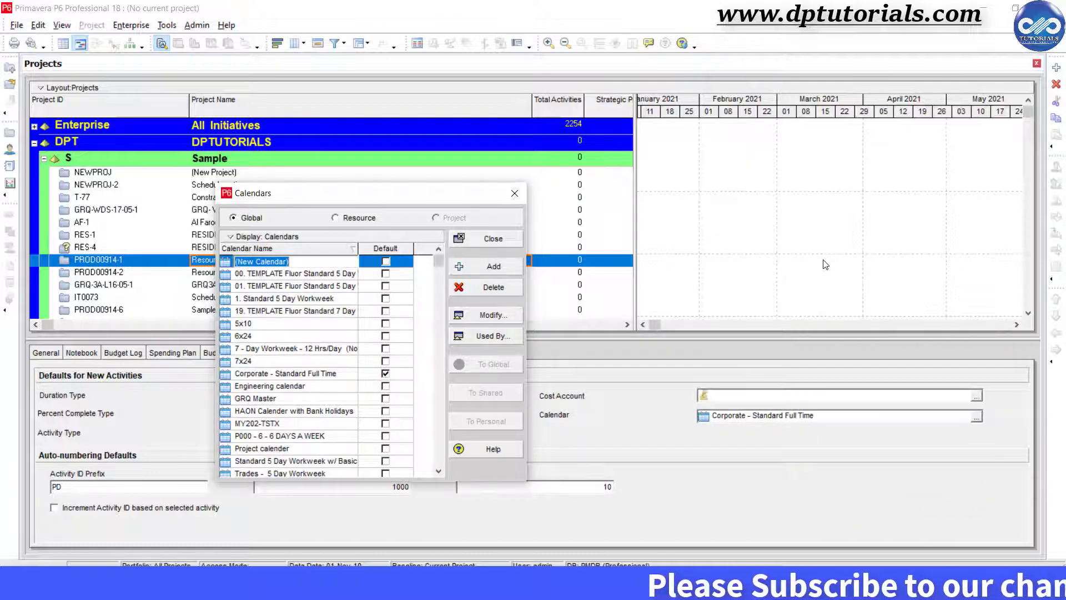
type("4")
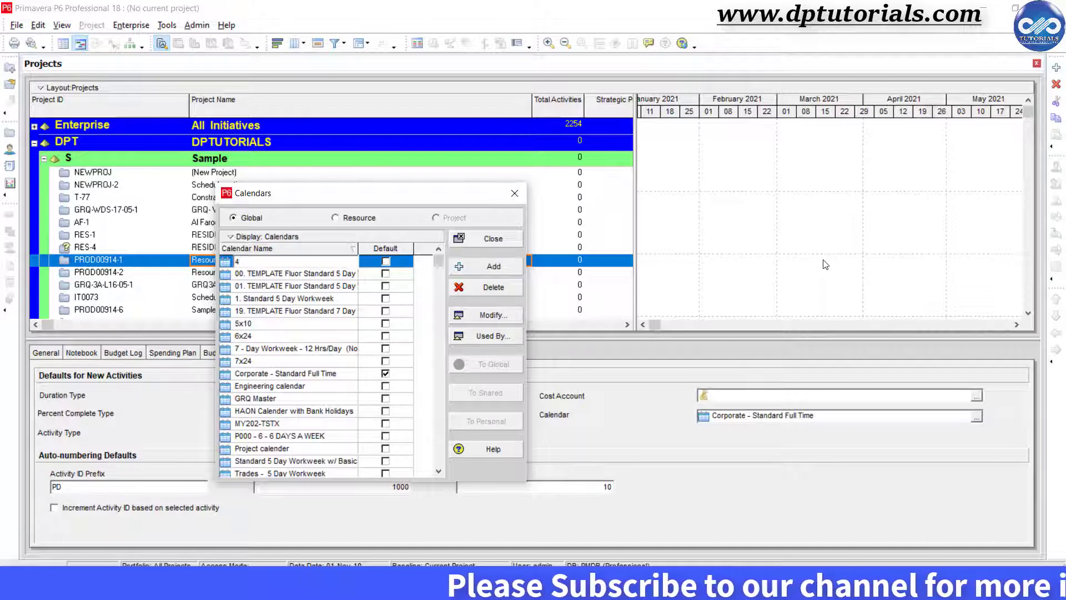
type("X10")
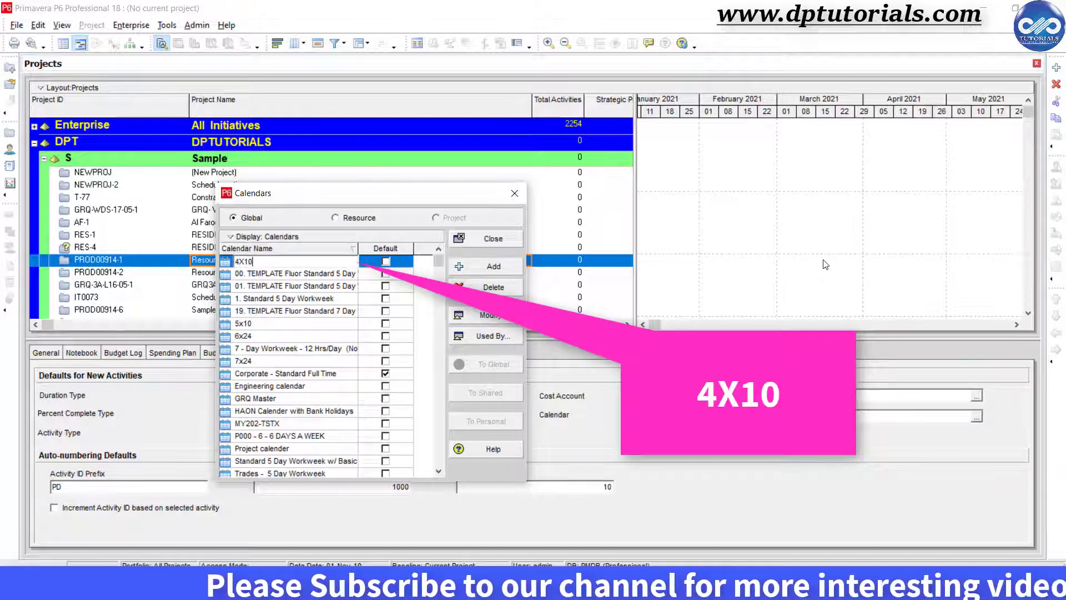
Step: Open the 4X10 calendar and check the hours for Saturday 9 and Thursday 14 January
left_click(491, 315)
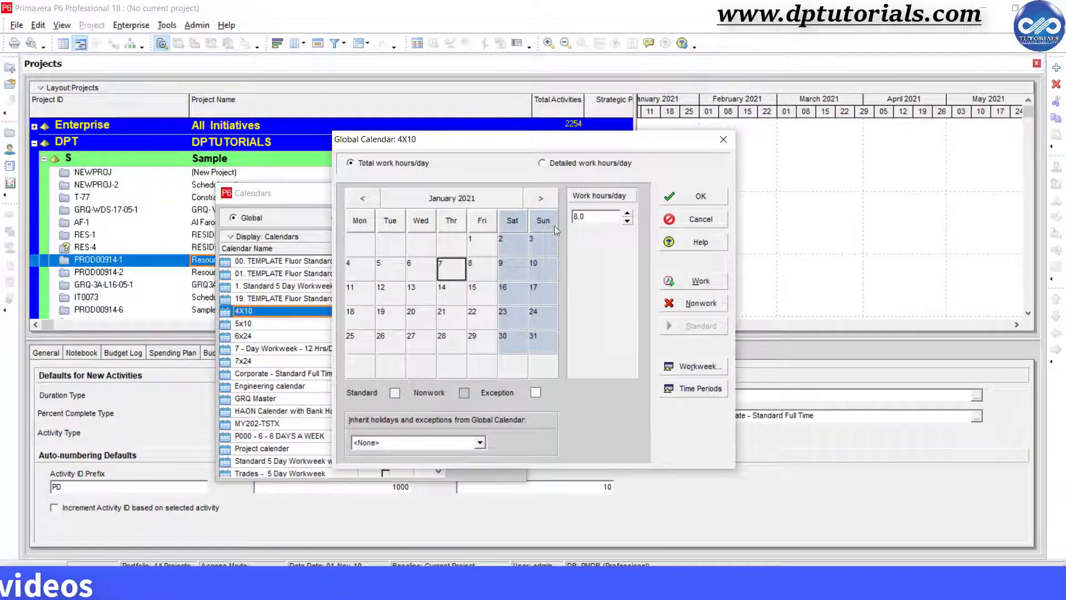
left_click(518, 270)
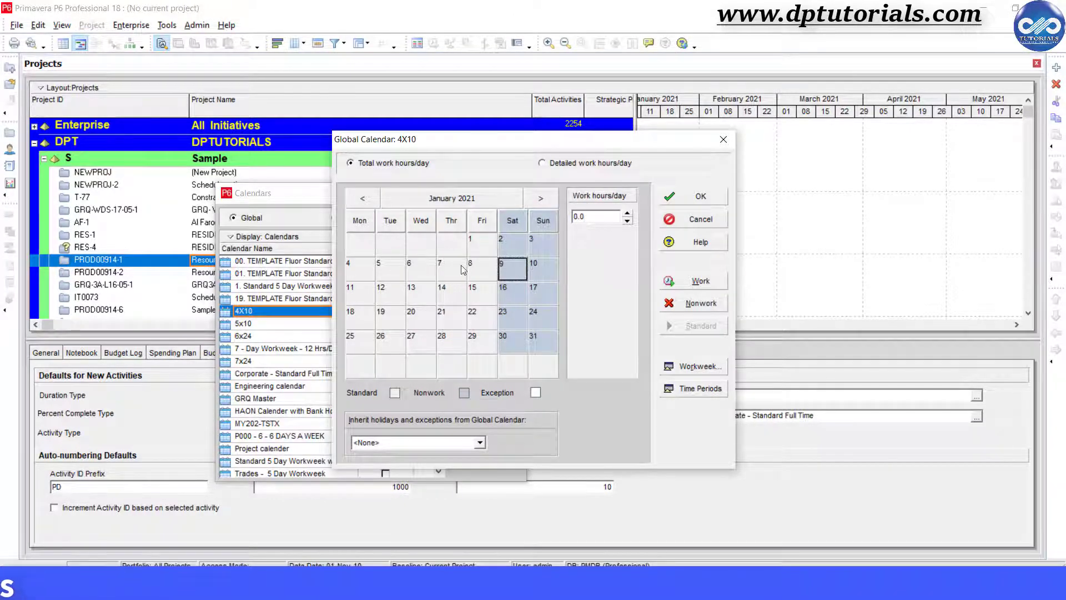
left_click(444, 287)
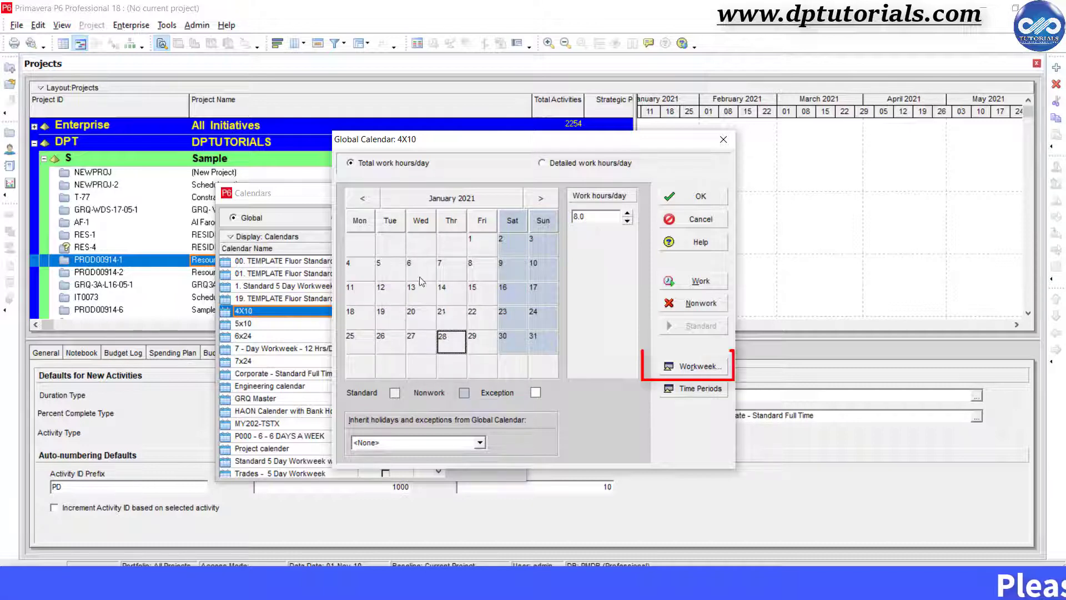
Step: Set the 4X10 workweek to 10 hours Monday through Thursday and 0 hours Friday
left_click(720, 369)
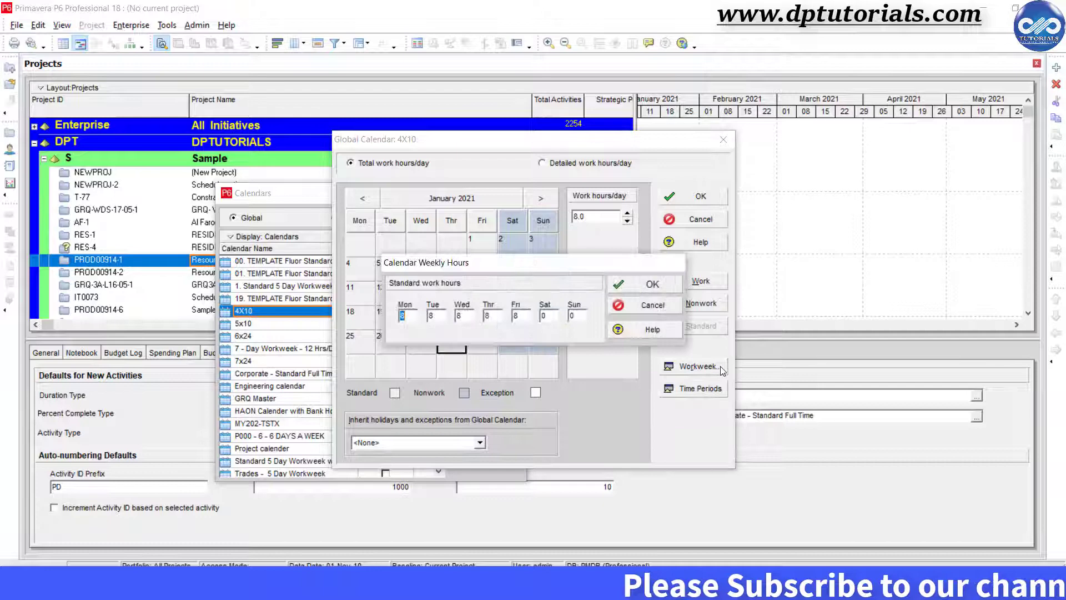
type("10")
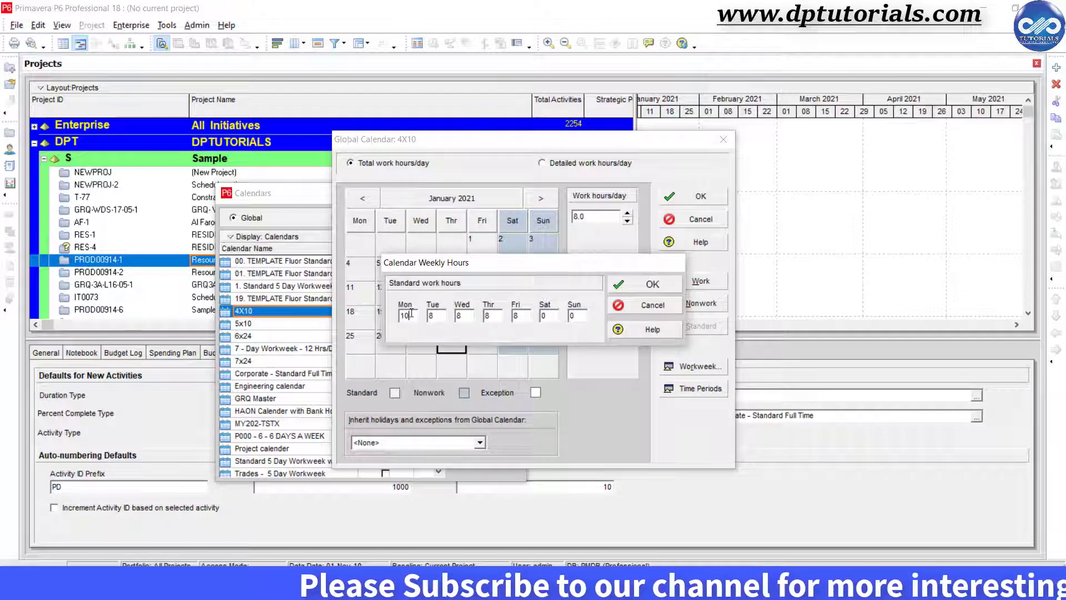
key("Tab")
type("10")
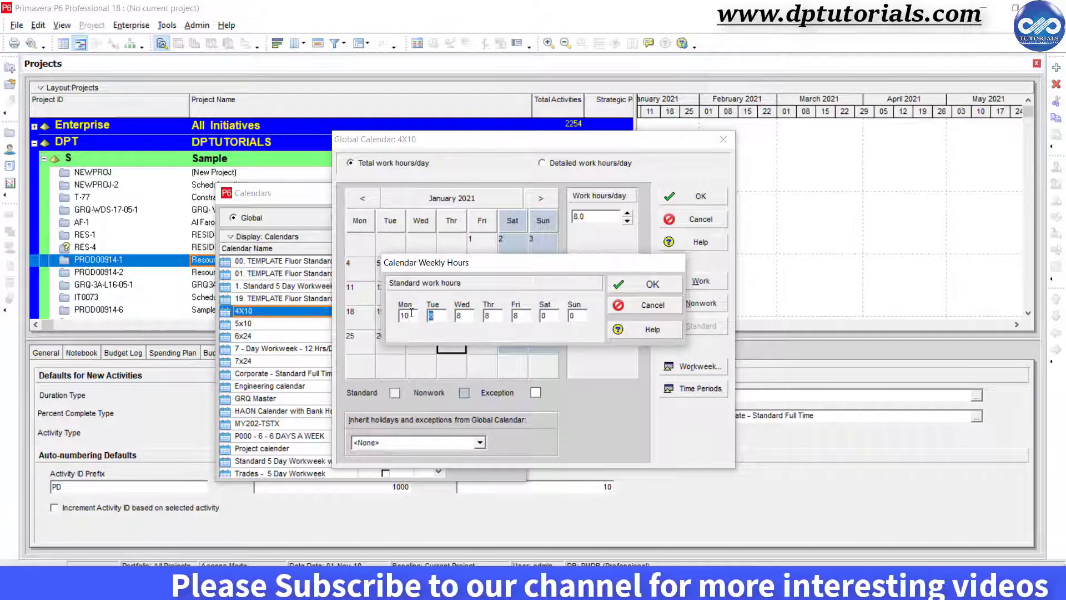
key("Tab")
type("10")
key("Tab")
type("10")
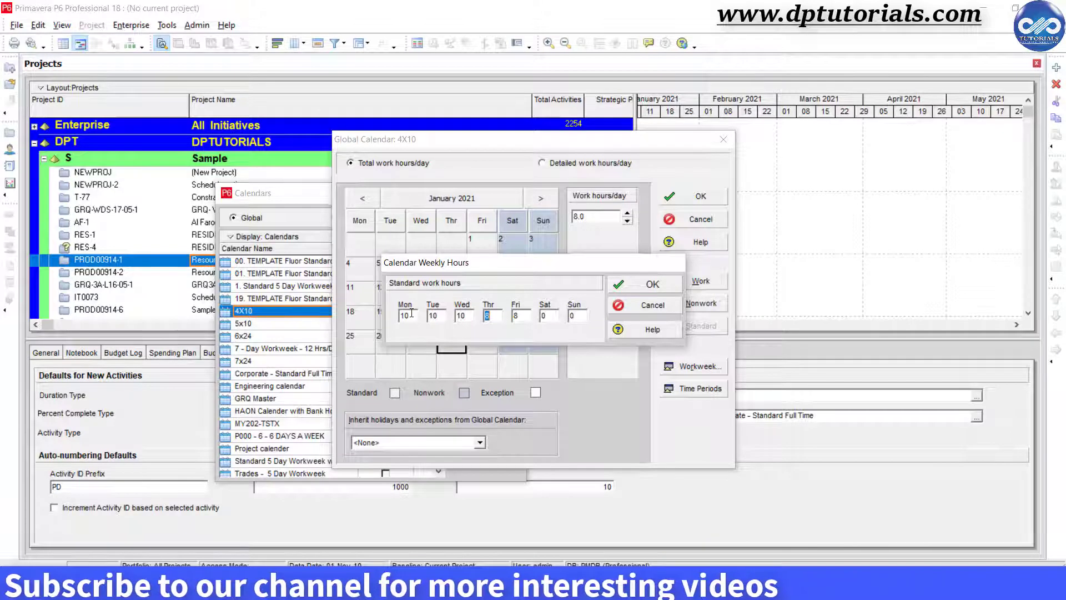
key("Tab")
type("0")
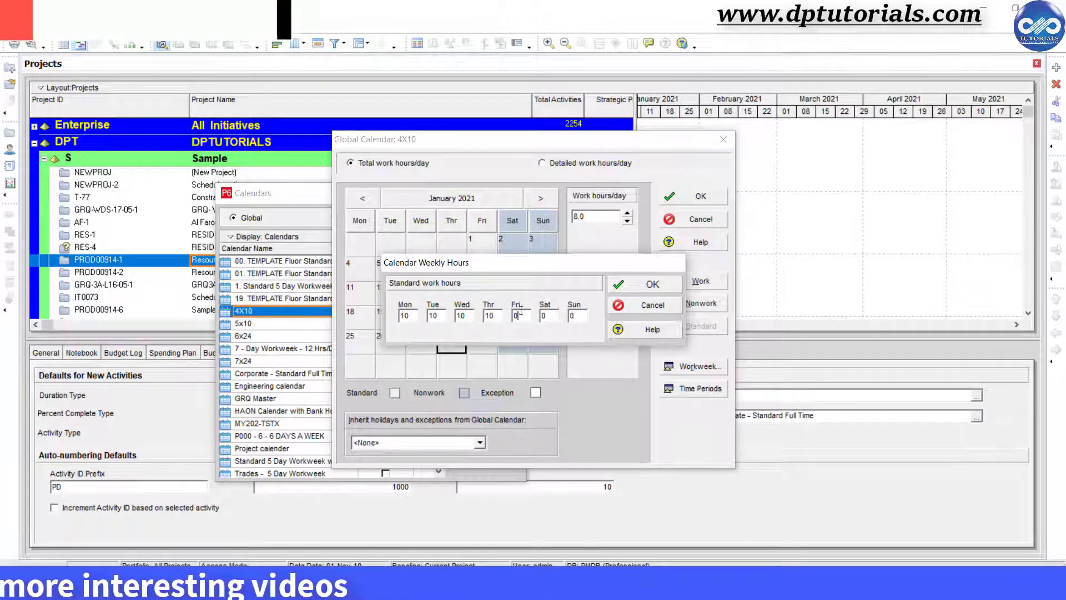
left_click(652, 286)
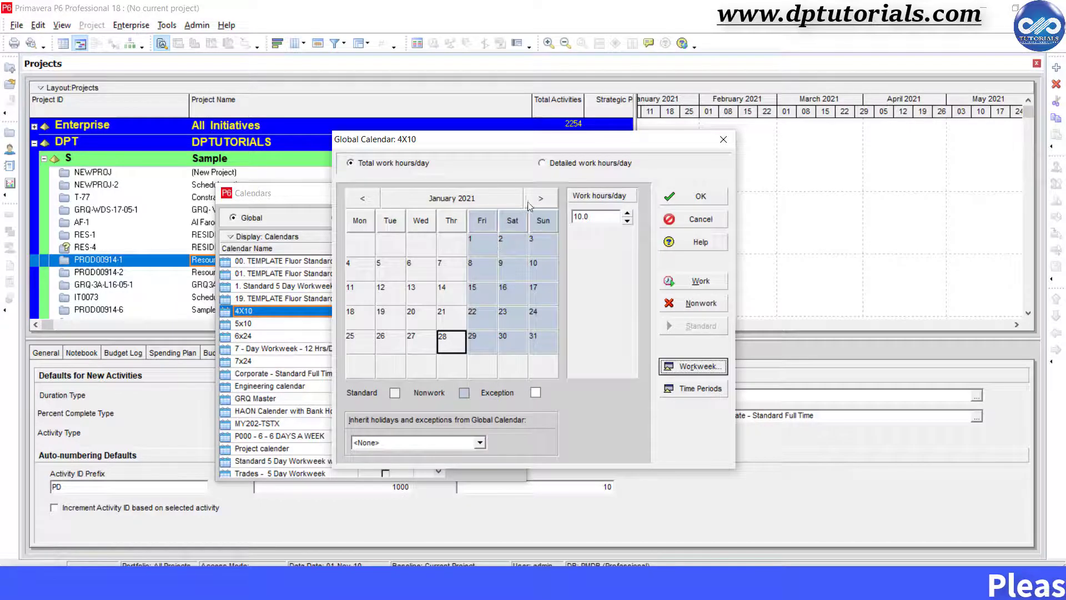
left_click(499, 201)
left_click(515, 362)
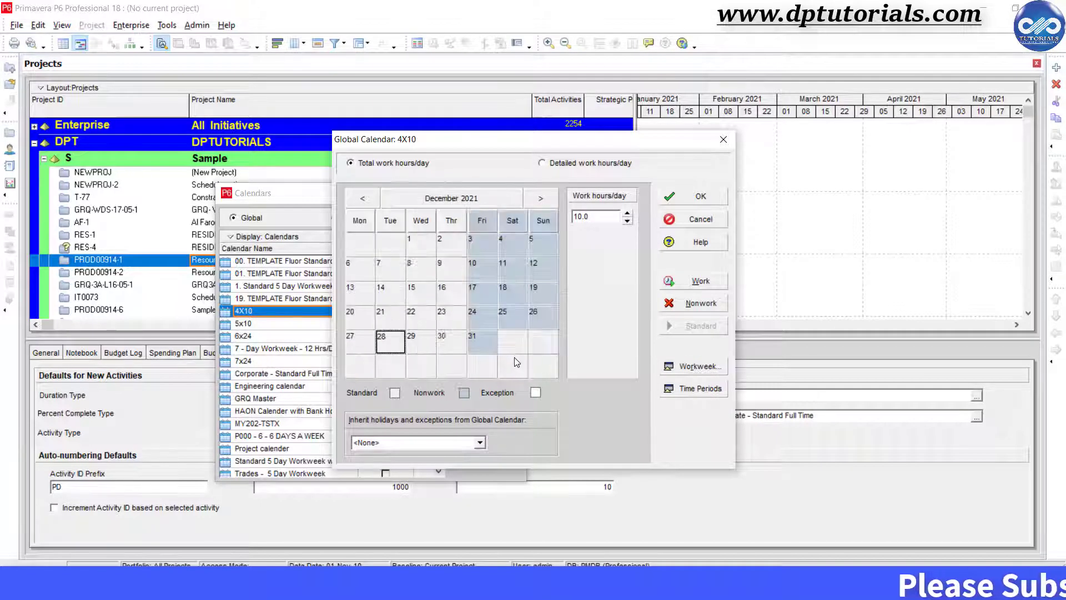
left_click(439, 198)
left_click(402, 234)
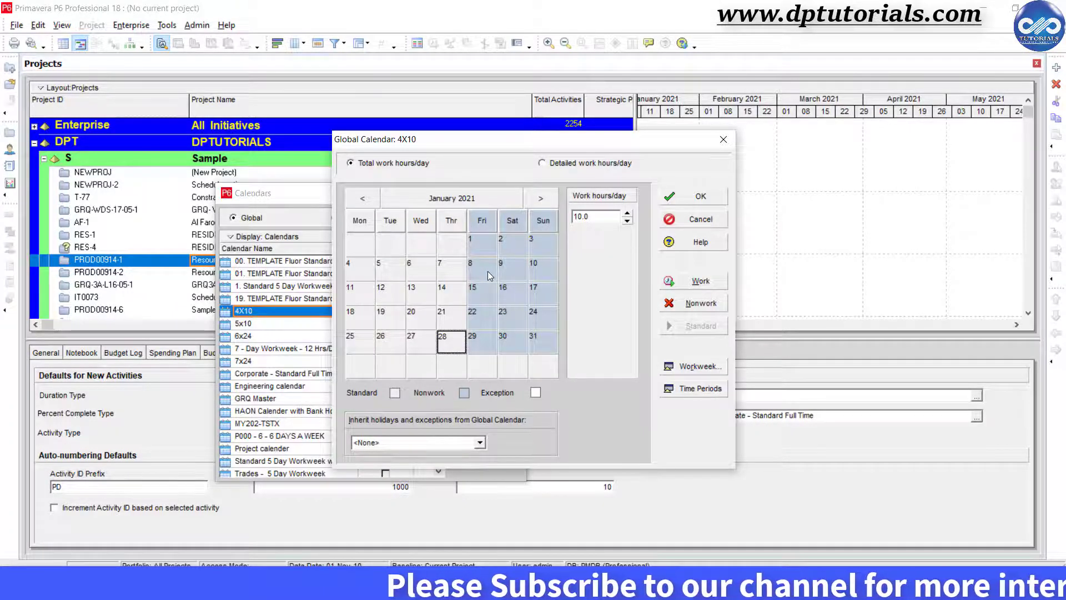
Step: Set 4X10 time periods to 10 hours/day, 40/week, 172/month and 2000/year
left_click(712, 390)
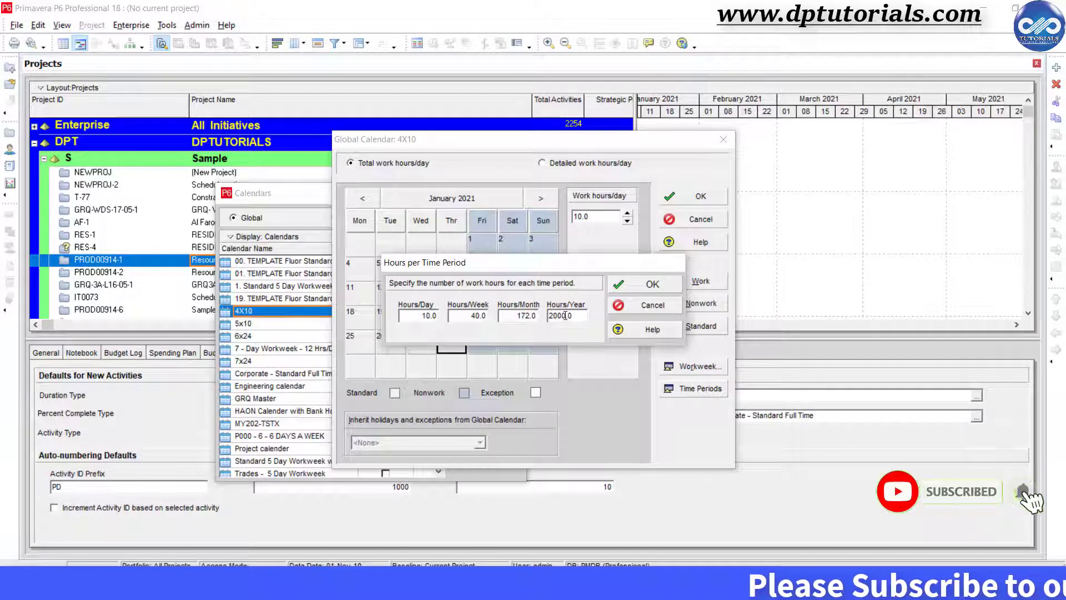
left_click(628, 288)
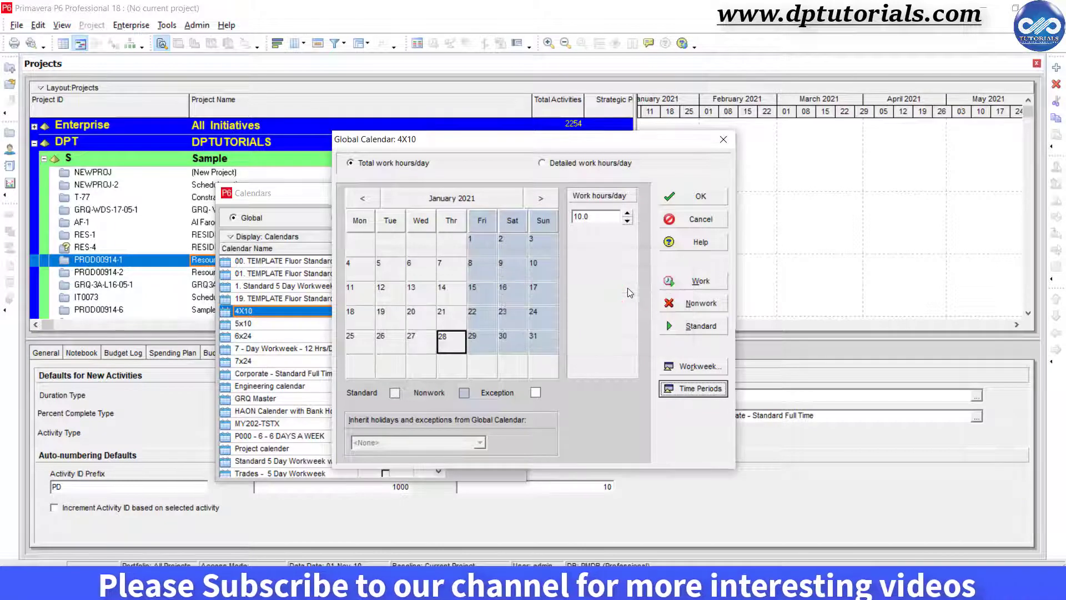
Step: Save the 4X10 calendar and close the Calendars list
left_click(686, 198)
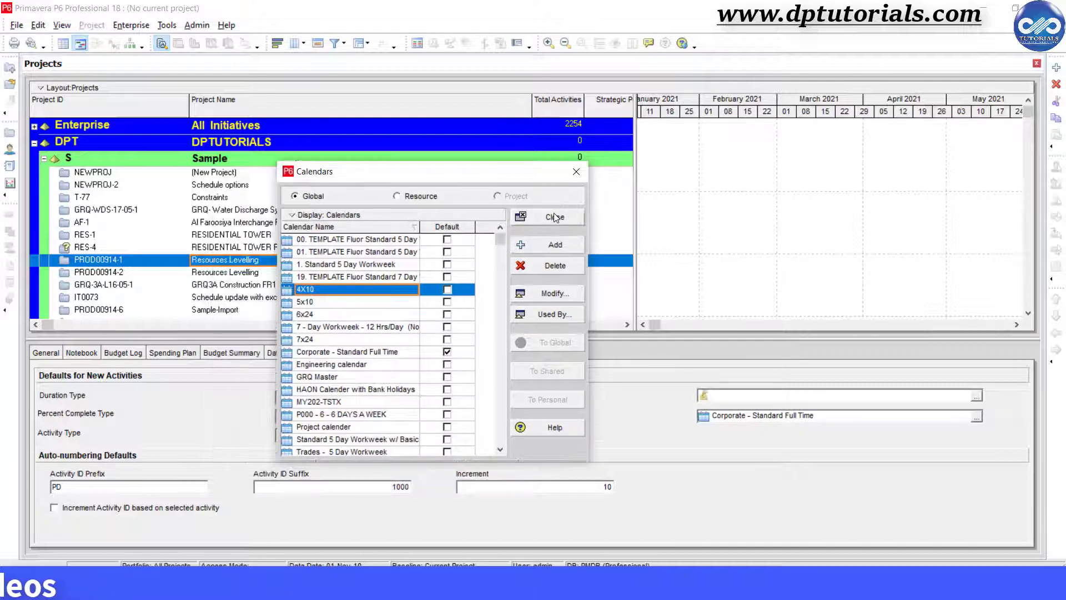
left_click(554, 217)
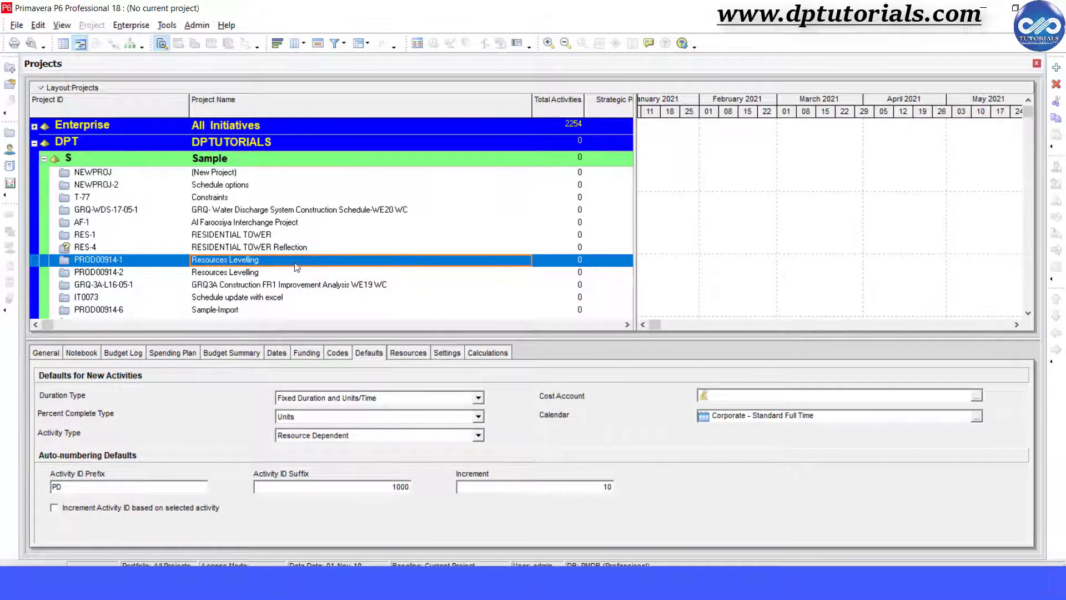
left_click(286, 248)
left_click(279, 261)
left_click(278, 273)
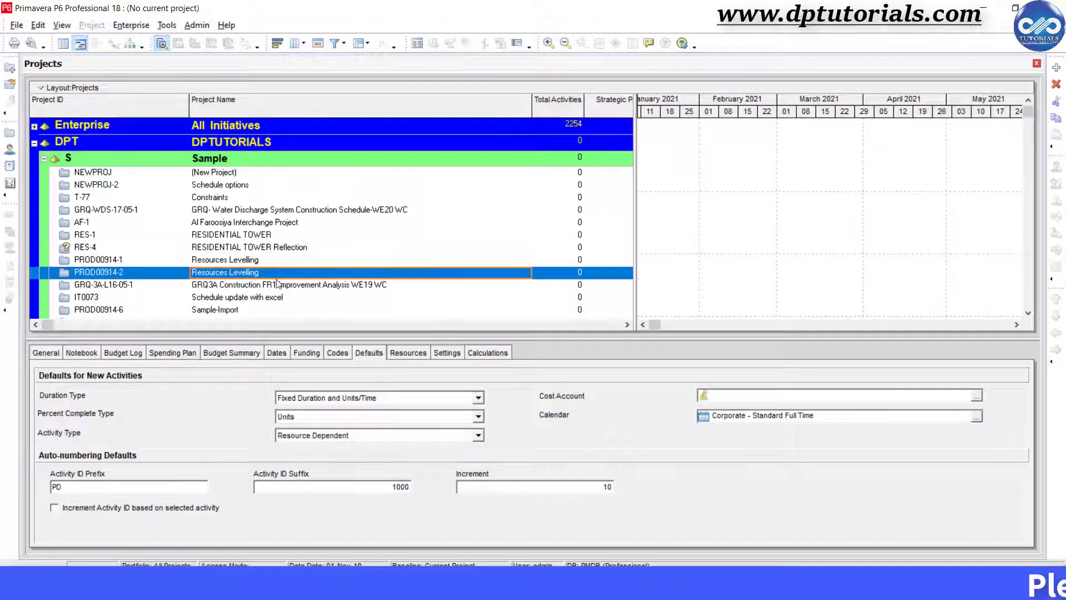
left_click(277, 286)
left_click(273, 298)
scroll(265, 317, "down", 1)
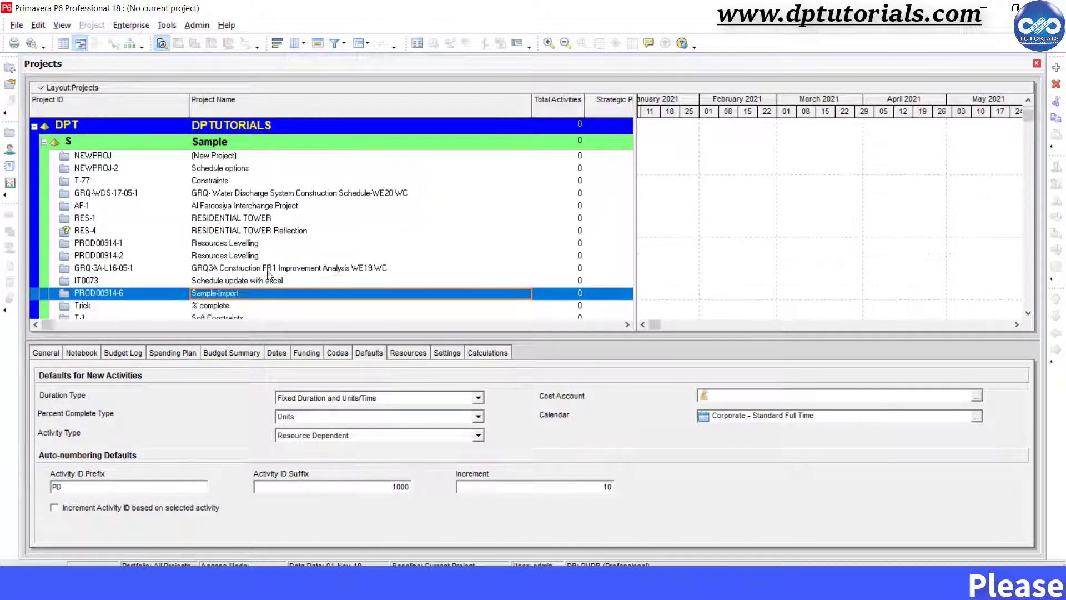
left_click(268, 255)
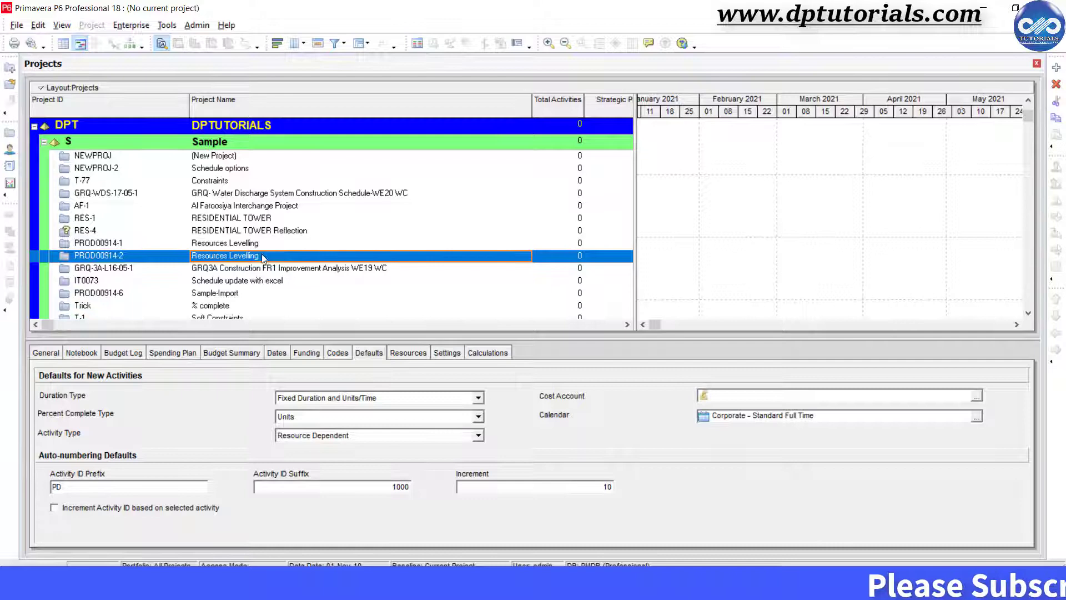
left_click(46, 353)
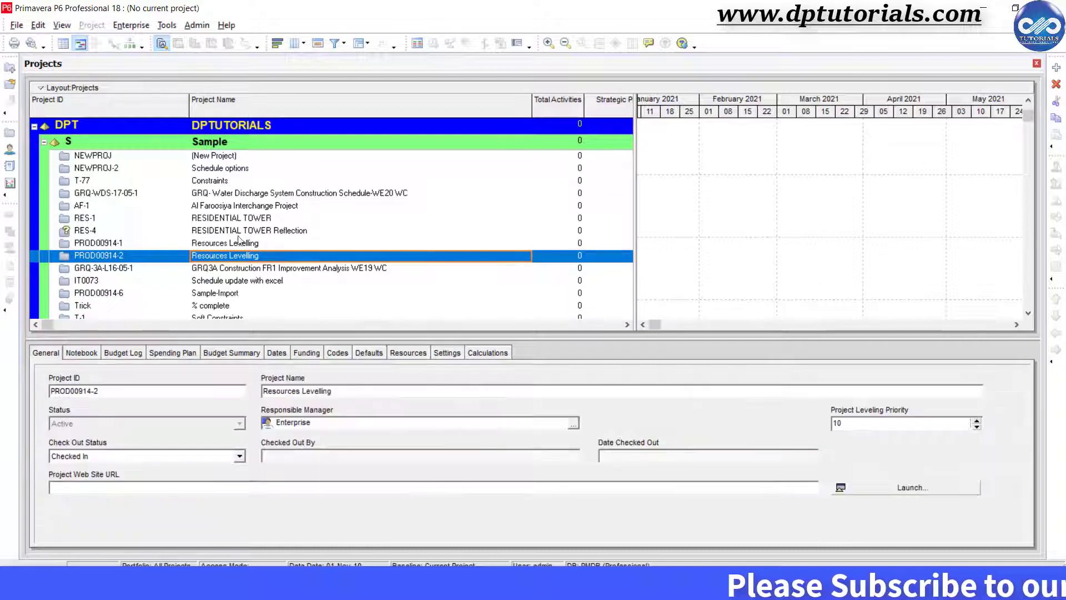
left_click(243, 230)
left_click(243, 256)
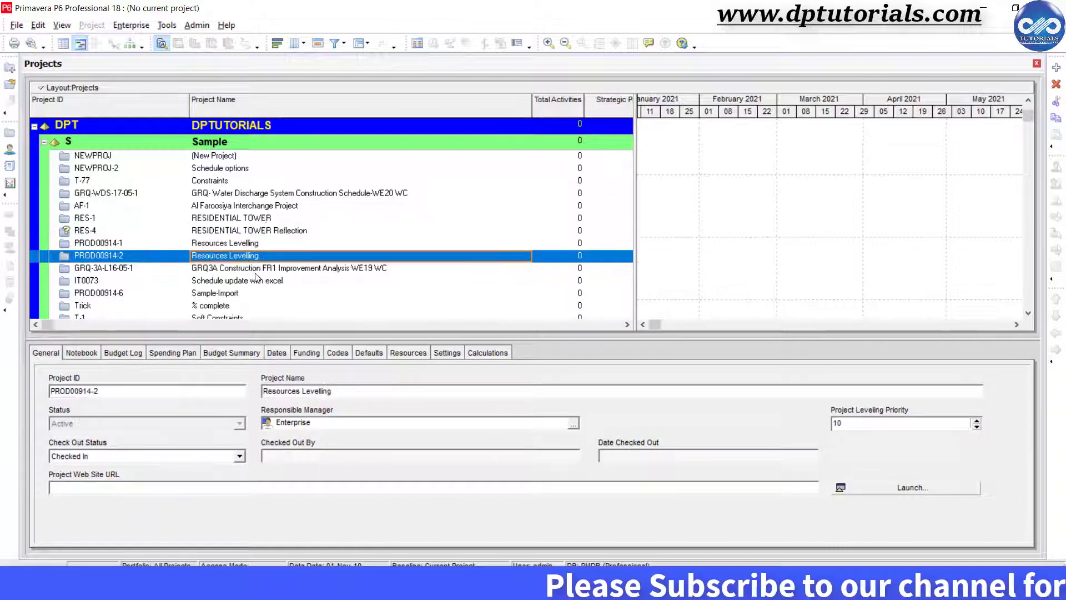
left_click(254, 268)
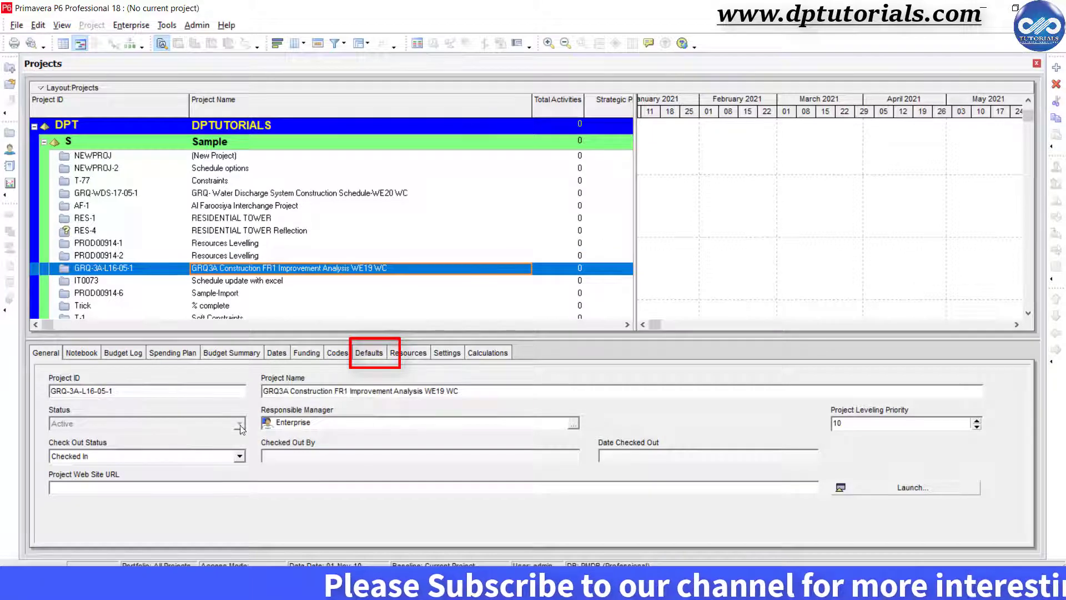
left_click(371, 354)
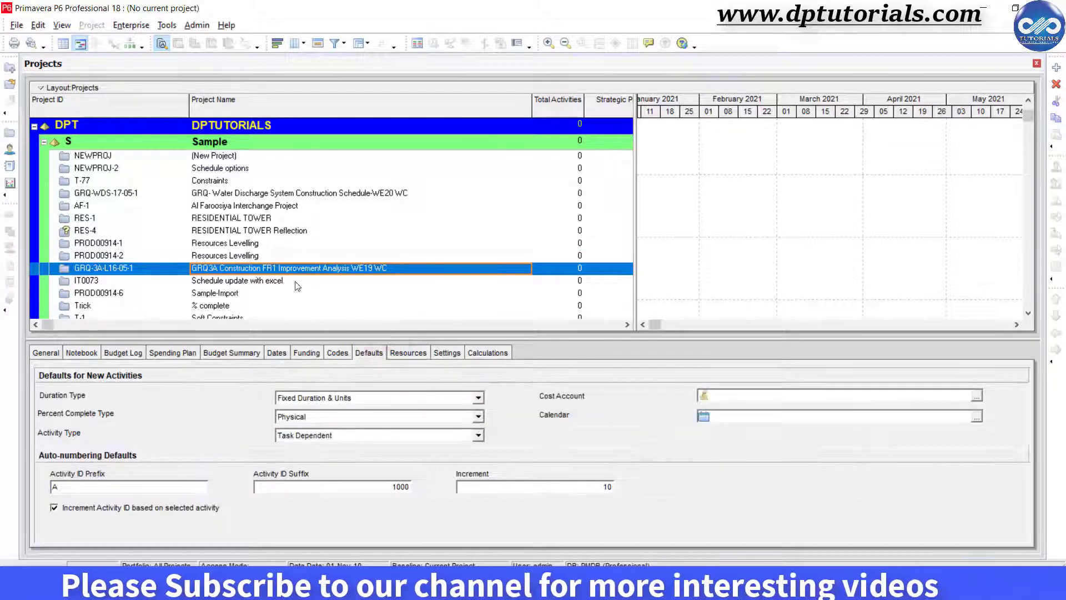
Step: Choose 4X10 as IT0073's default calendar, replacing Corporate - Standard Full Time
left_click(250, 281)
left_click(977, 416)
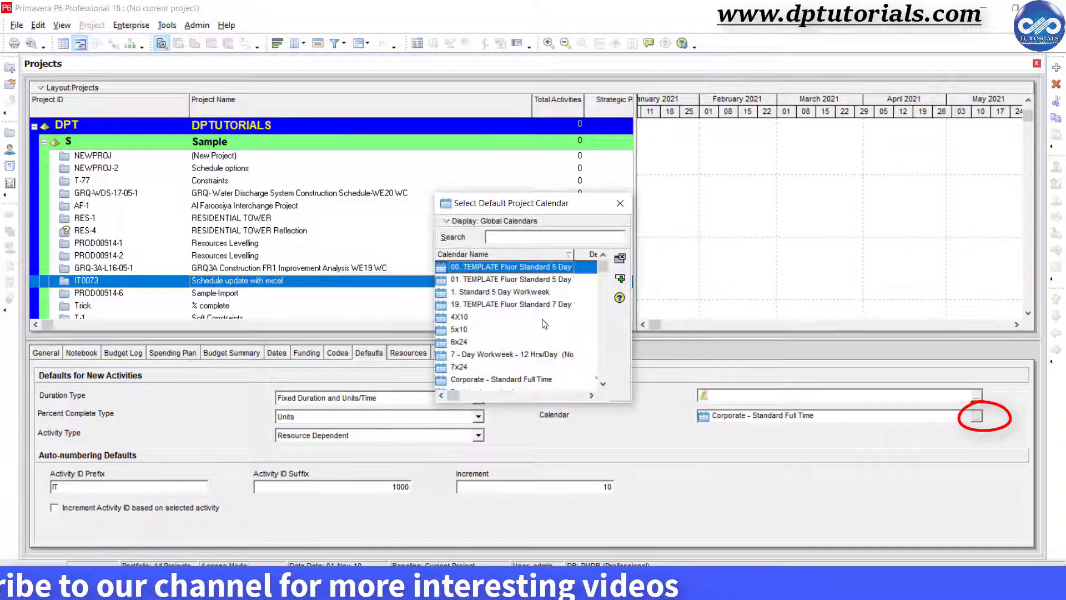
left_click(479, 319)
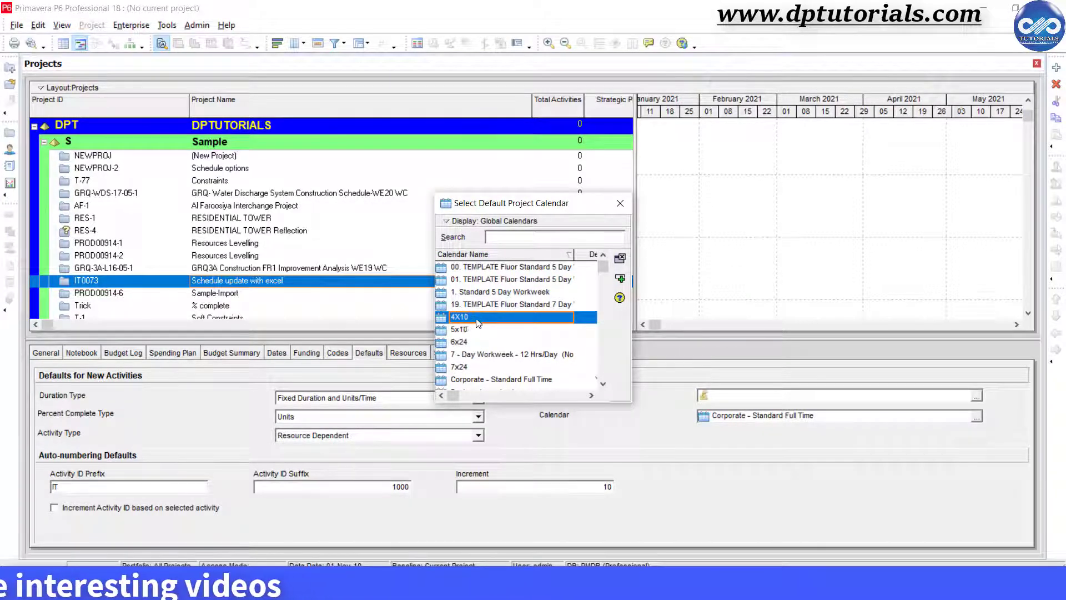
double_click(481, 321)
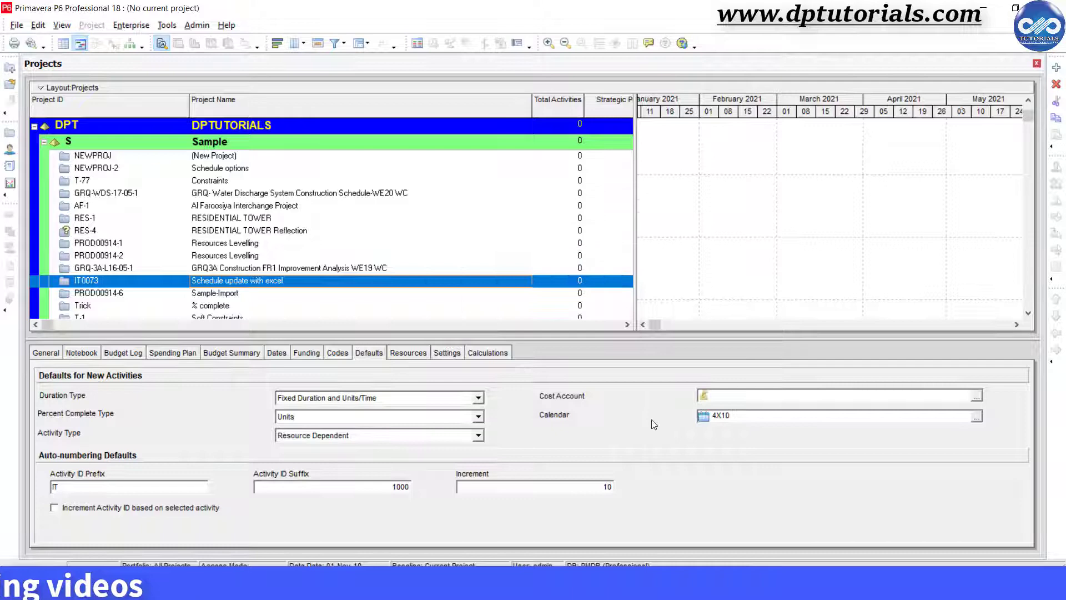